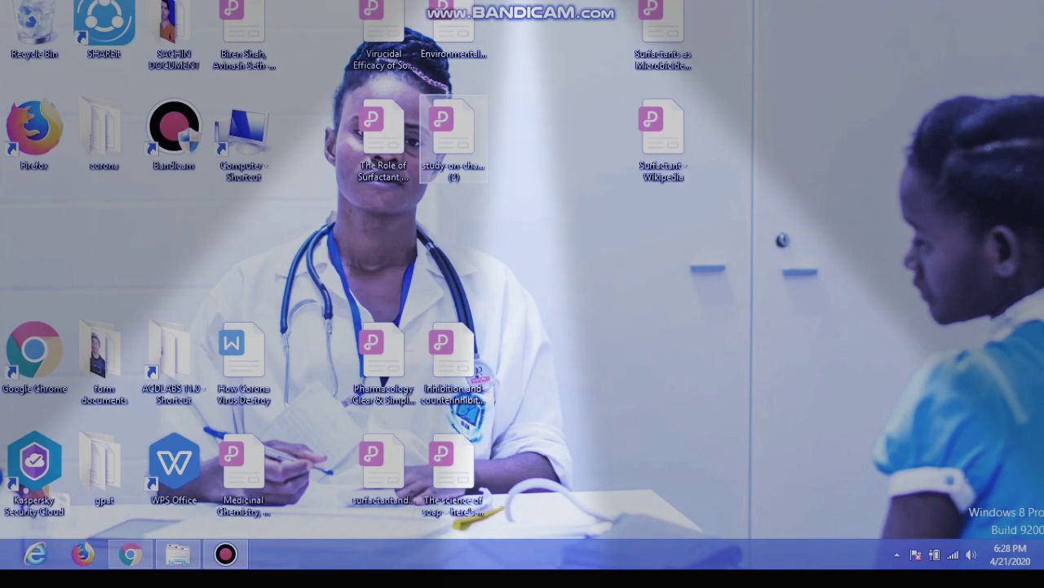
# Select the 'study on characteristics and harm of surfactants (2)' PDF on the desktop
pyautogui.click(454, 139)
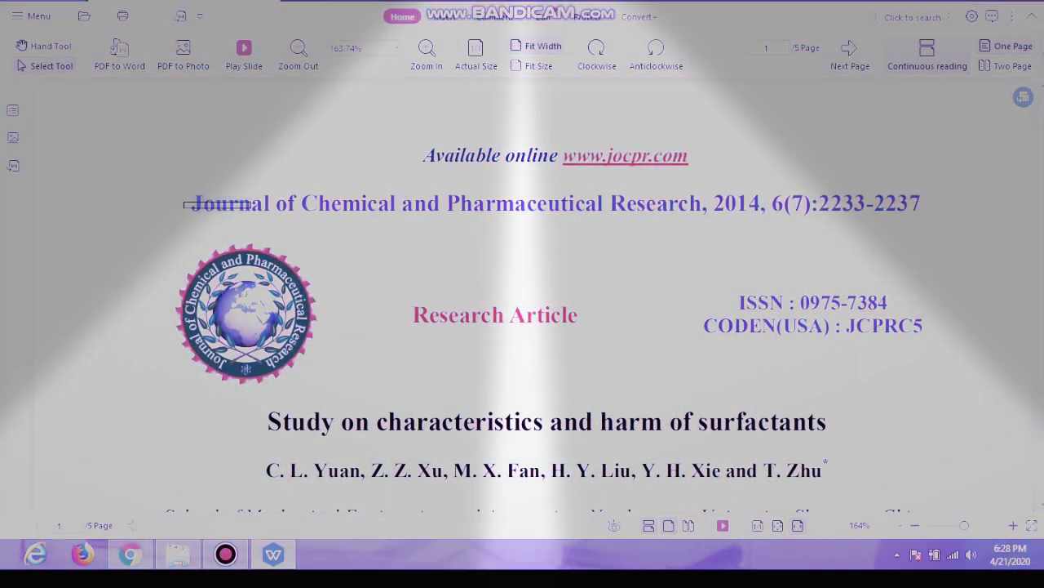
# Highlight the journal name, article title and author line of the surfactants study
pyautogui.moveTo(486, 210); pyautogui.dragTo(695, 217)
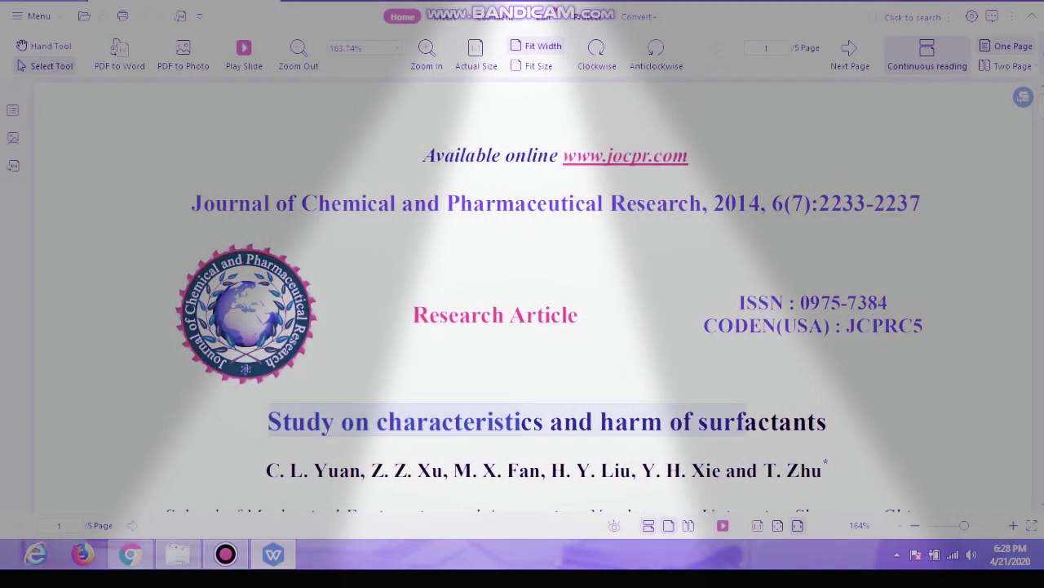
pyautogui.moveTo(267, 421); pyautogui.dragTo(827, 422)
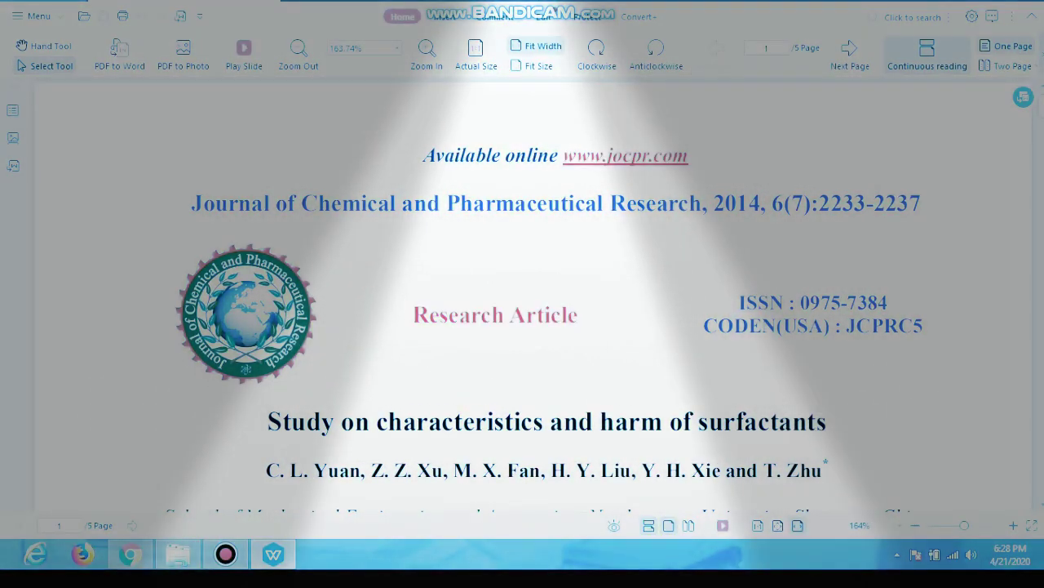
pyautogui.moveTo(267, 470); pyautogui.dragTo(432, 470)
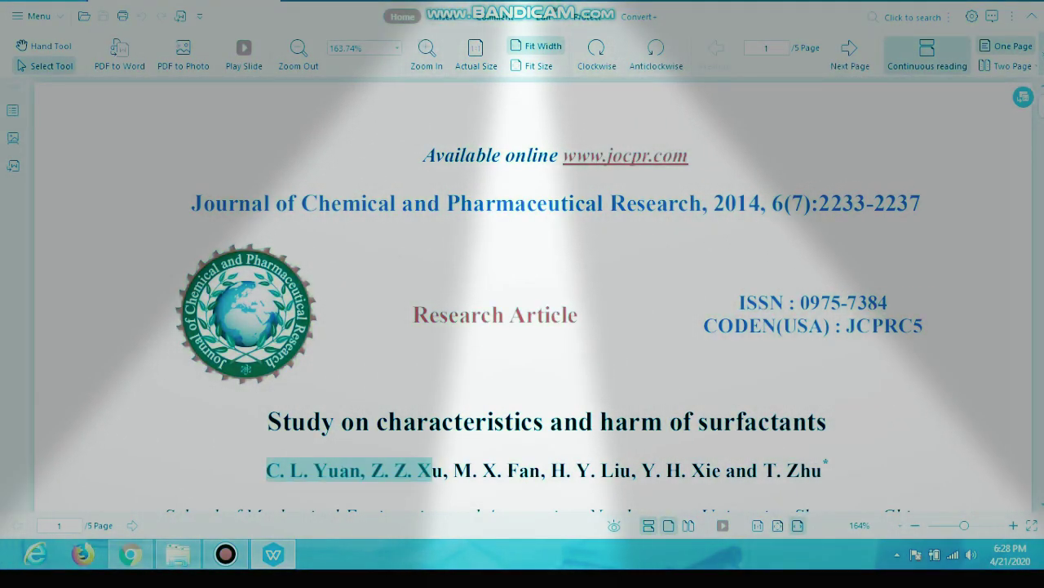
pyautogui.moveTo(519, 470); pyautogui.dragTo(828, 470)
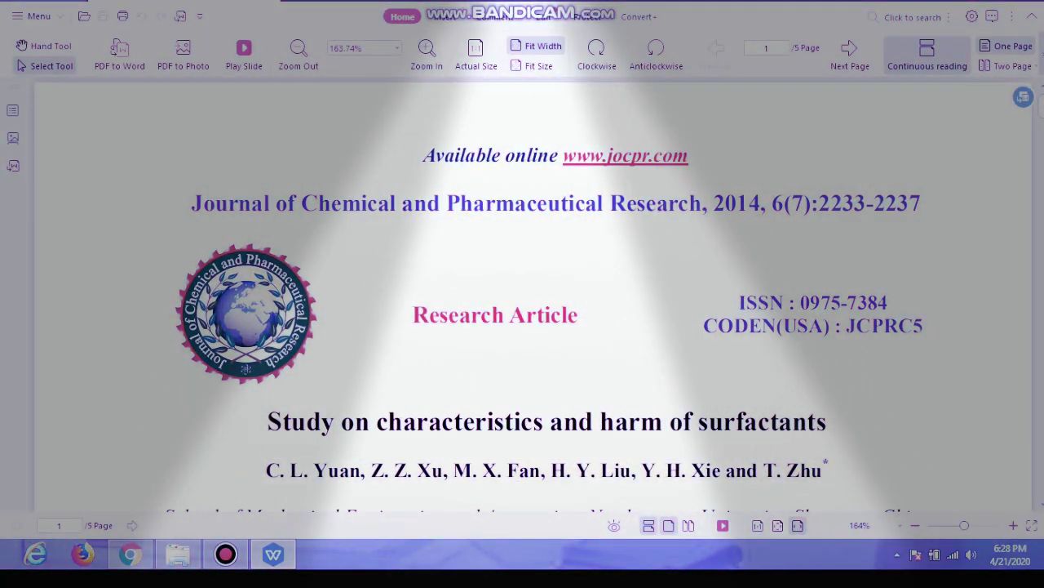
# Pick out the year 2014, volume 6(7) and pages 2233-2237, then scroll to the Abstract
pyautogui.doubleClick(739, 203)
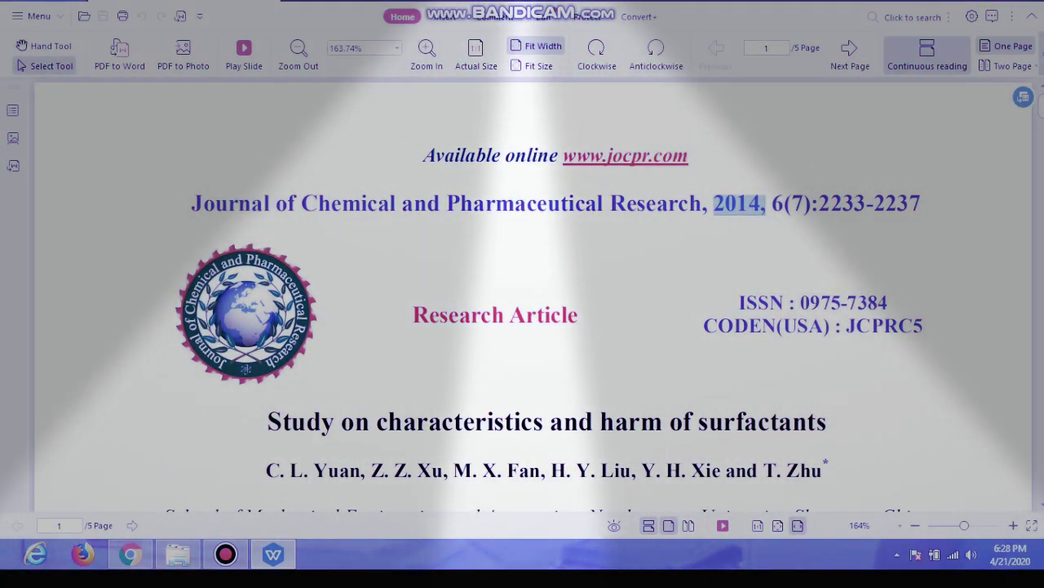
pyautogui.press('Escape')
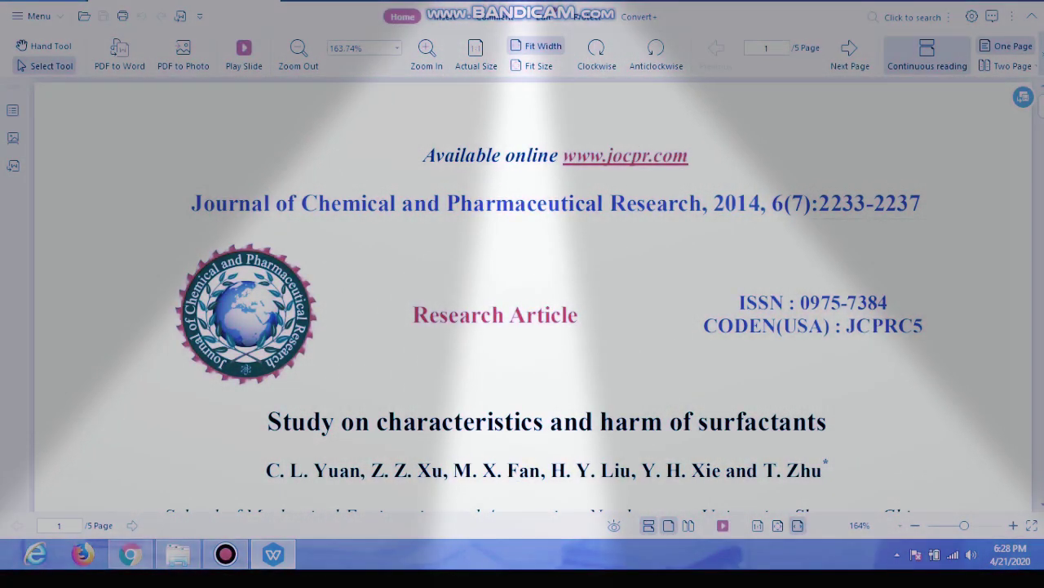
pyautogui.moveTo(812, 203); pyautogui.dragTo(816, 204)
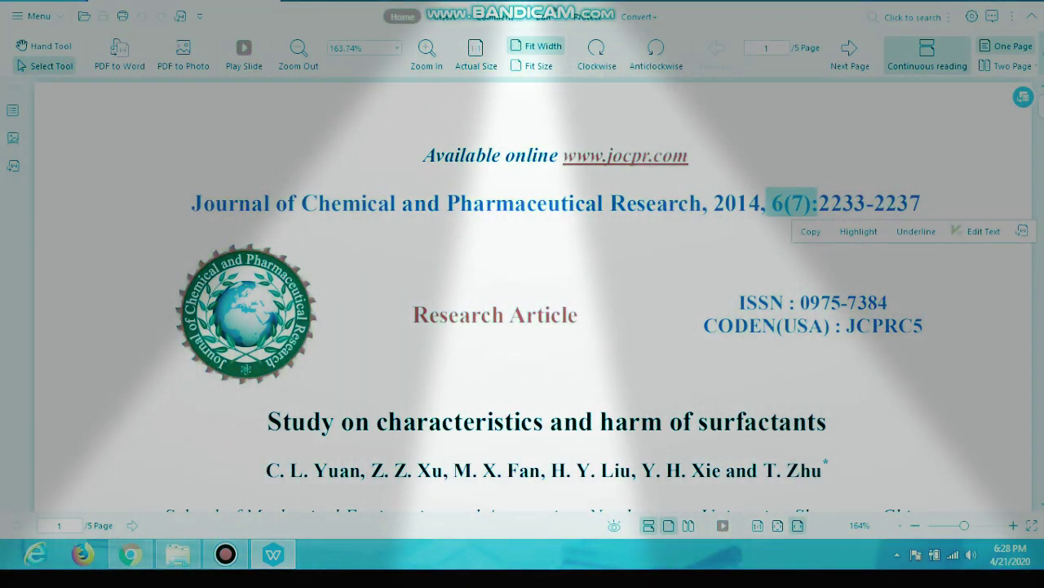
pyautogui.press('Escape')
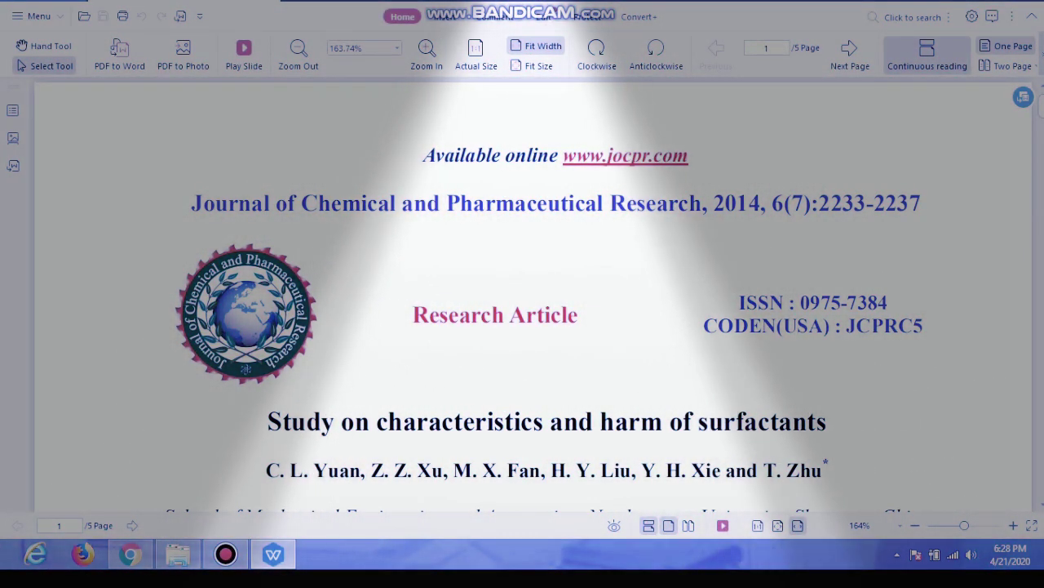
pyautogui.moveTo(819, 202); pyautogui.dragTo(925, 203)
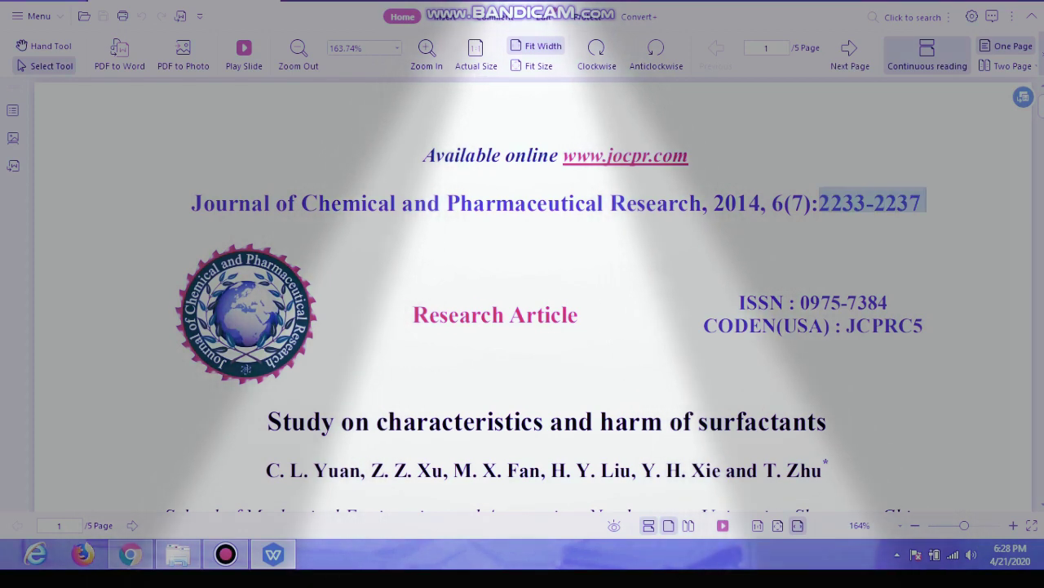
pyautogui.press('Escape')
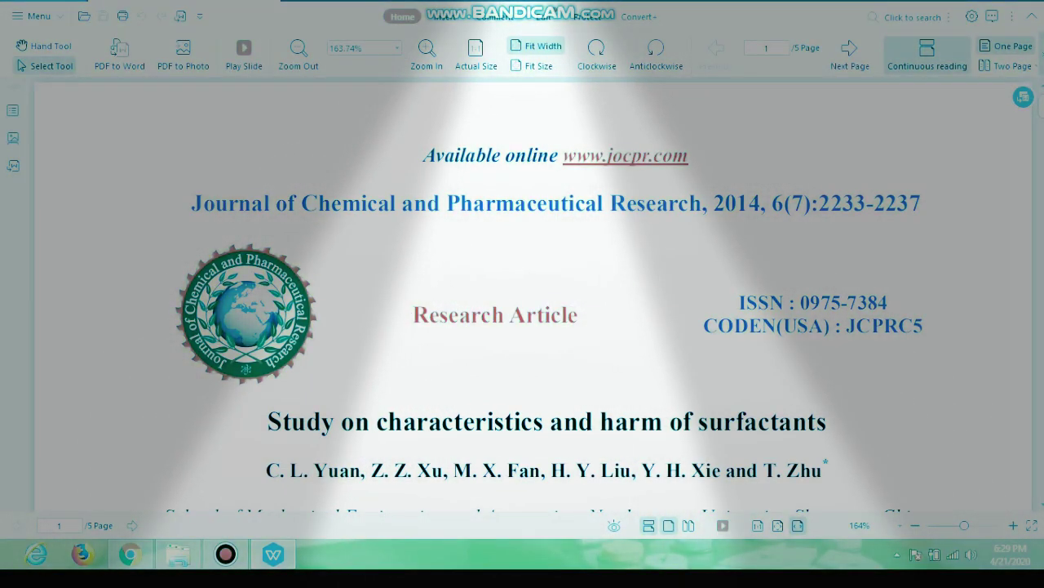
pyautogui.scroll(-5, 522, 293)
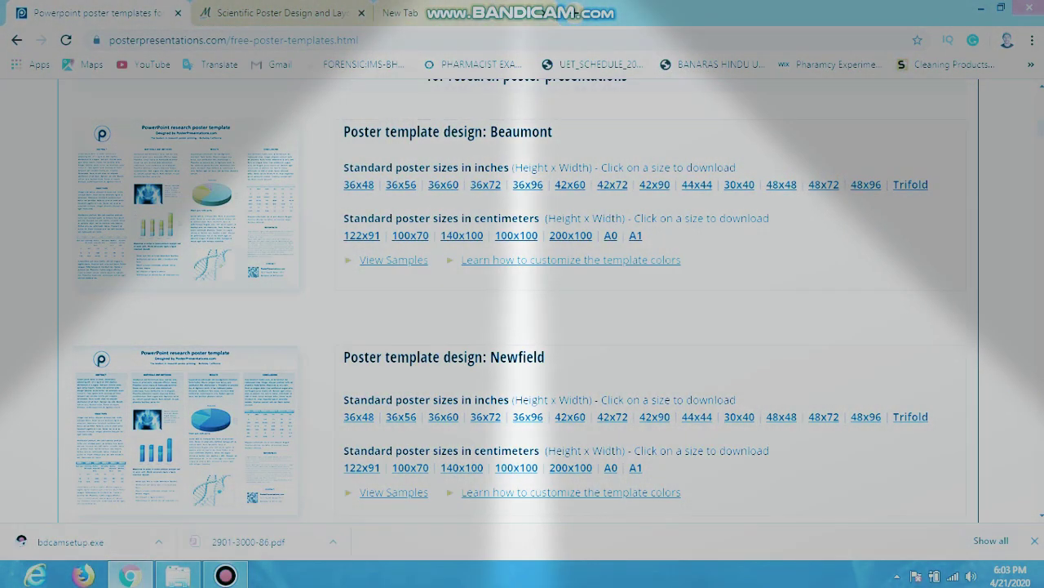
# Scroll through the free poster templates page and settle on the Beaumont and Newfield listings
pyautogui.scroll(-4, 522, 310)
pyautogui.scroll(-3, 523, 310)
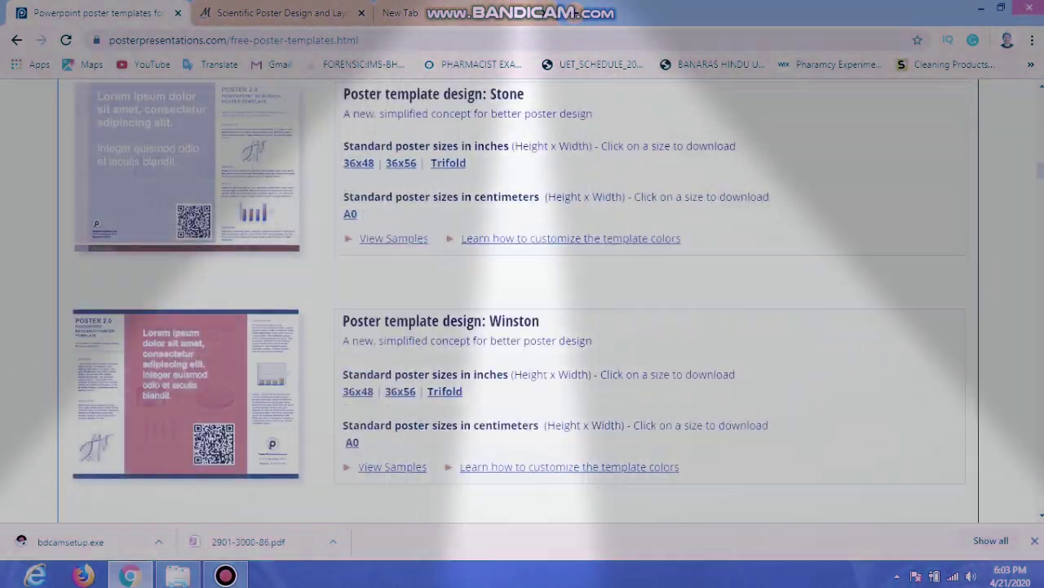
pyautogui.scroll(-5, 523, 310)
pyautogui.scroll(-5, 523, 310)
pyautogui.scroll(3, 522, 310)
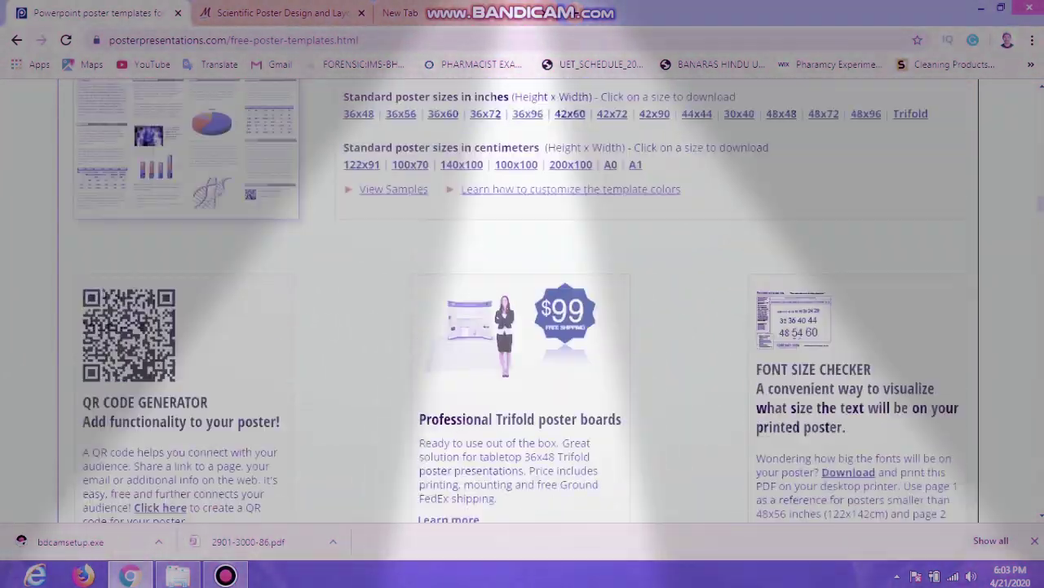
pyautogui.scroll(20, 522, 310)
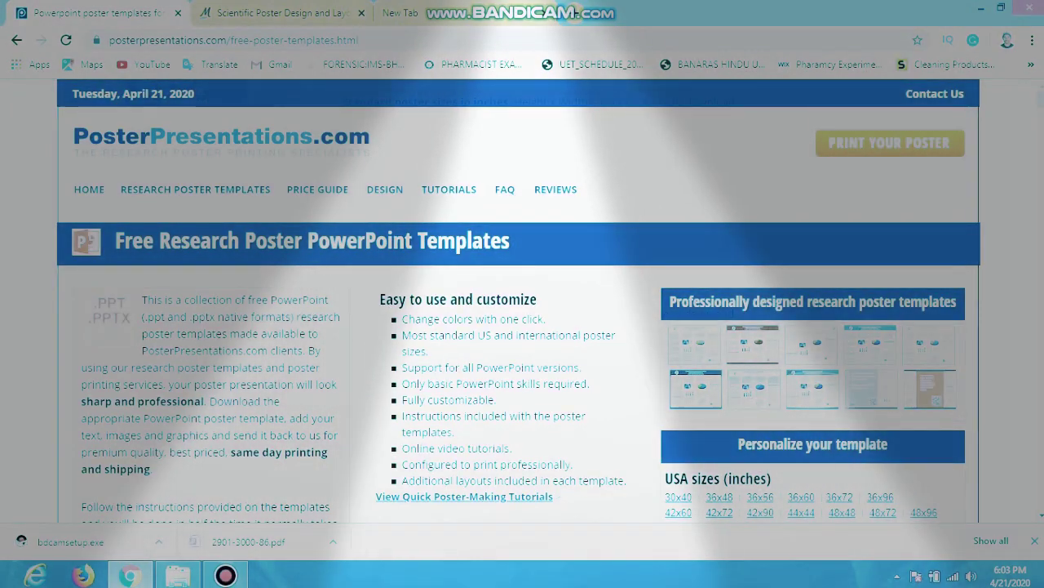
pyautogui.scroll(-5, 523, 310)
pyautogui.scroll(-1, 522, 310)
pyautogui.scroll(-3, 523, 310)
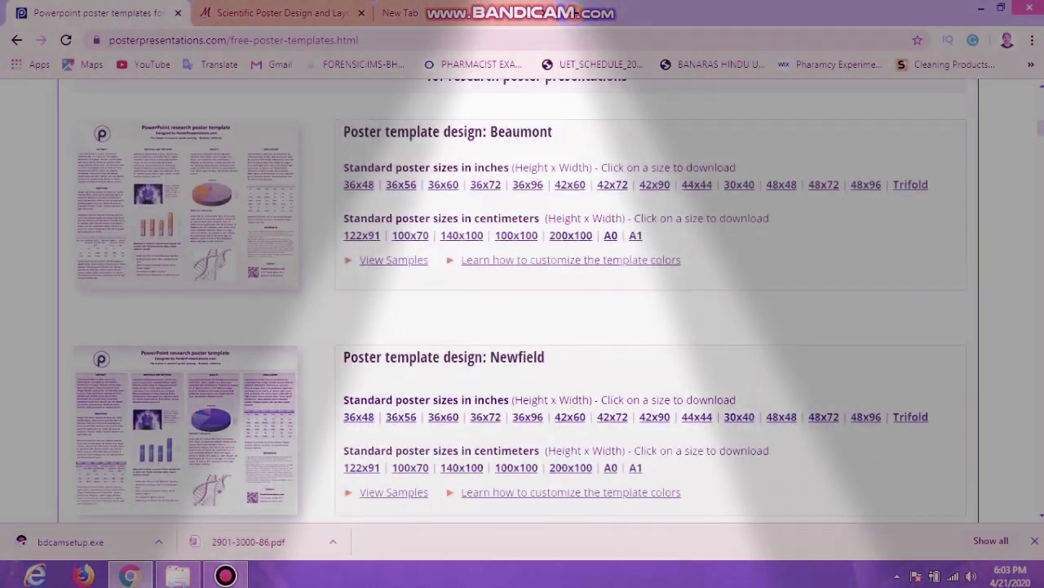
pyautogui.scroll(1, 522, 310)
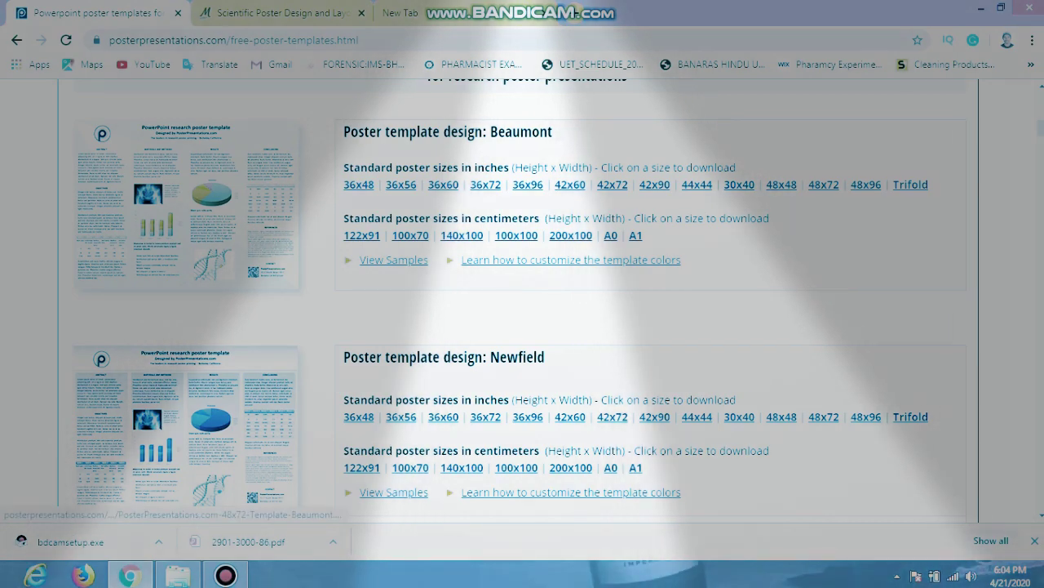
# Download the 48x72 Beaumont .pptx poster template and scroll toward the QR Code Generator
pyautogui.click(823, 184)
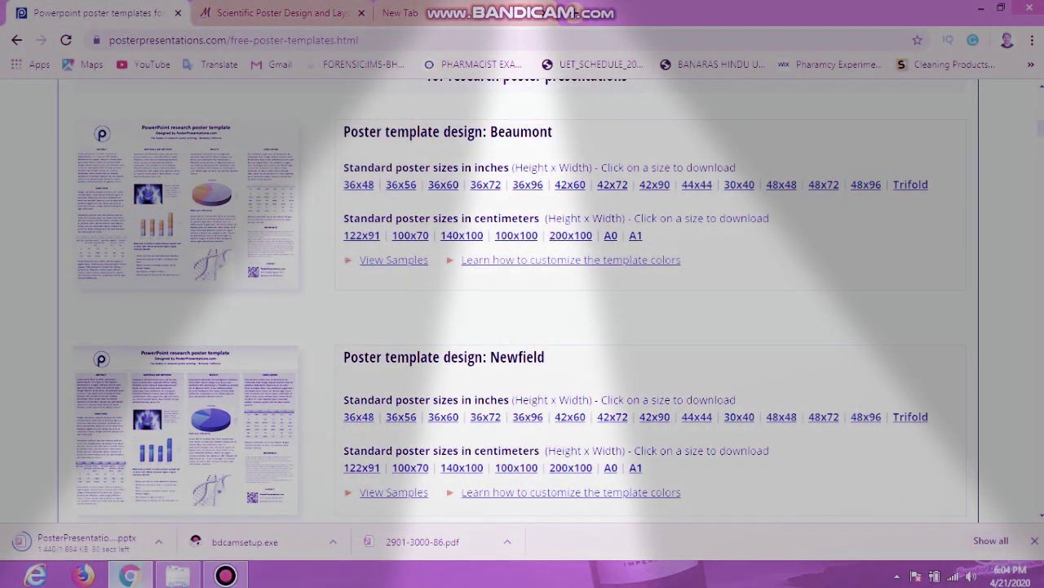
pyautogui.scroll(-10, 522, 326)
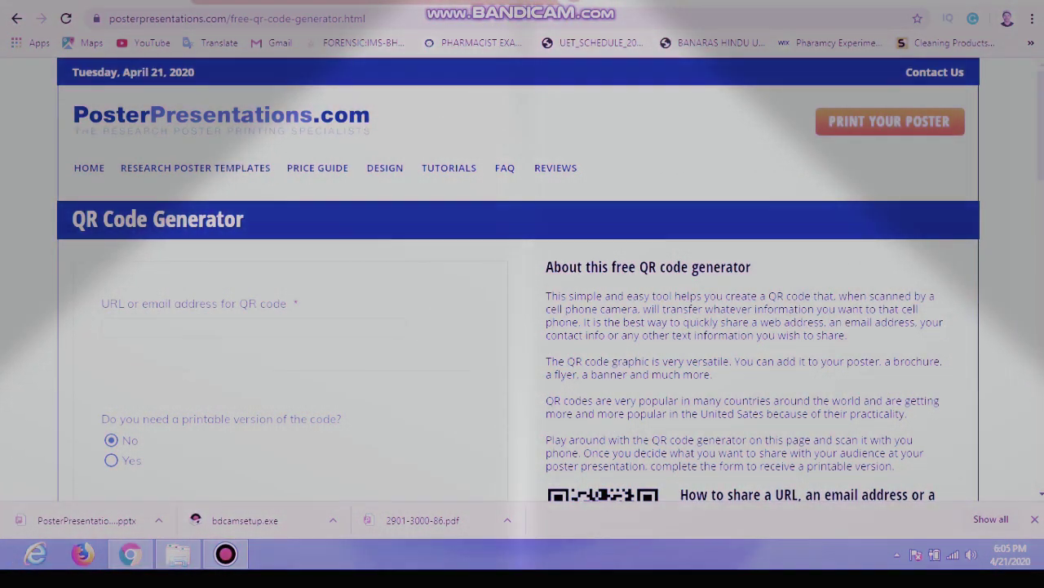
# Enter the user's e-mail address in the QR code URL field
pyautogui.scroll(-5, 522, 278)
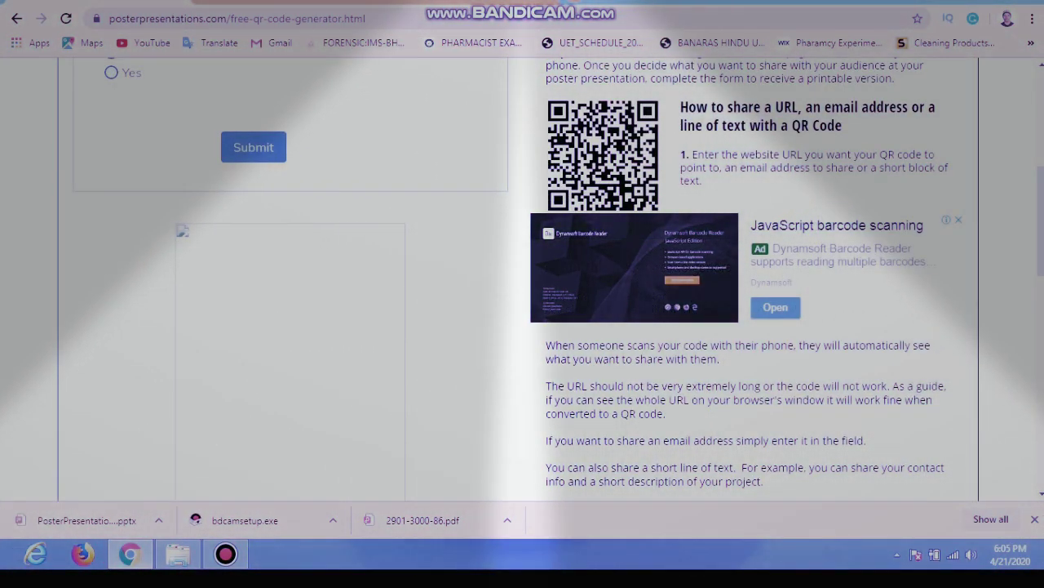
pyautogui.scroll(5, 522, 277)
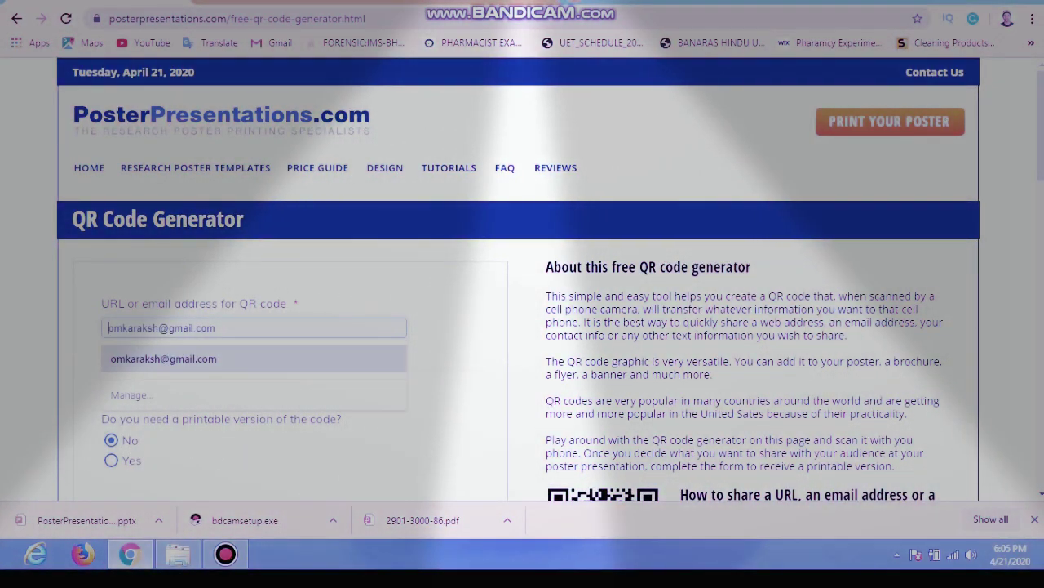
pyautogui.click(163, 358)
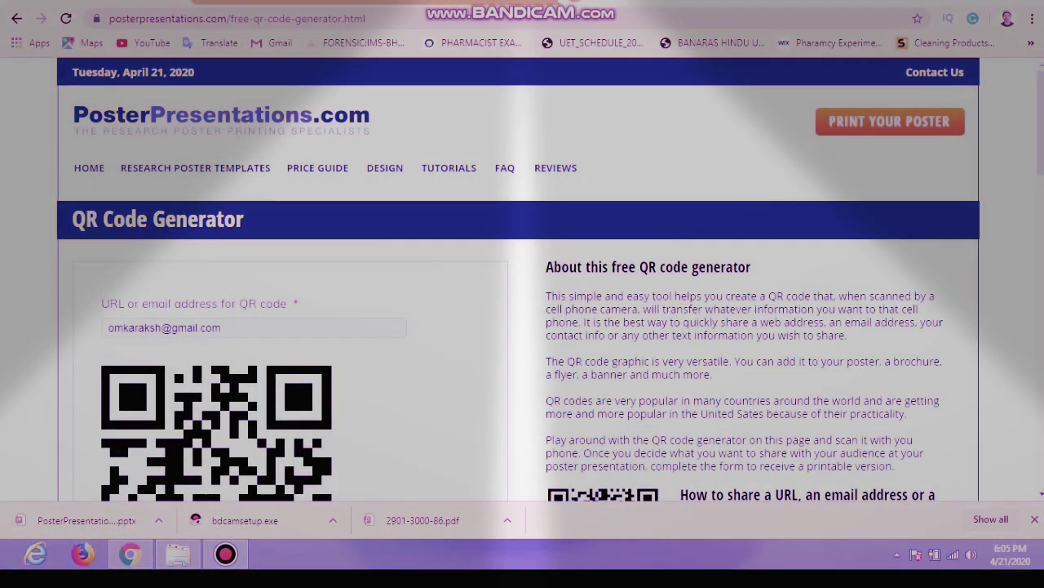
# Request a printable QR version, filling in the delivery e-mail, and submit the form
pyautogui.scroll(-5, 522, 278)
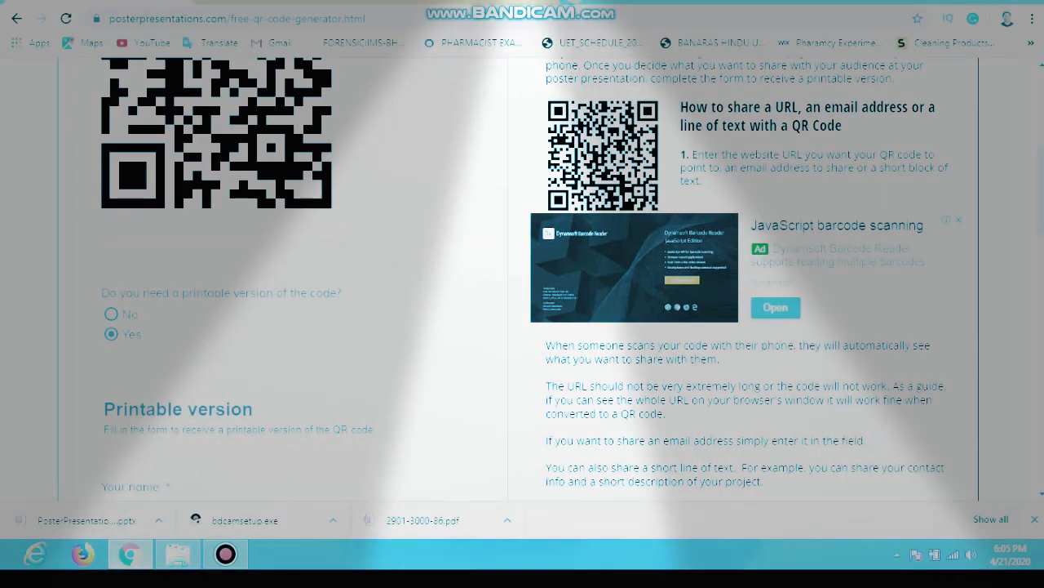
pyautogui.scroll(-1, 523, 286)
pyautogui.scroll(-4, 523, 285)
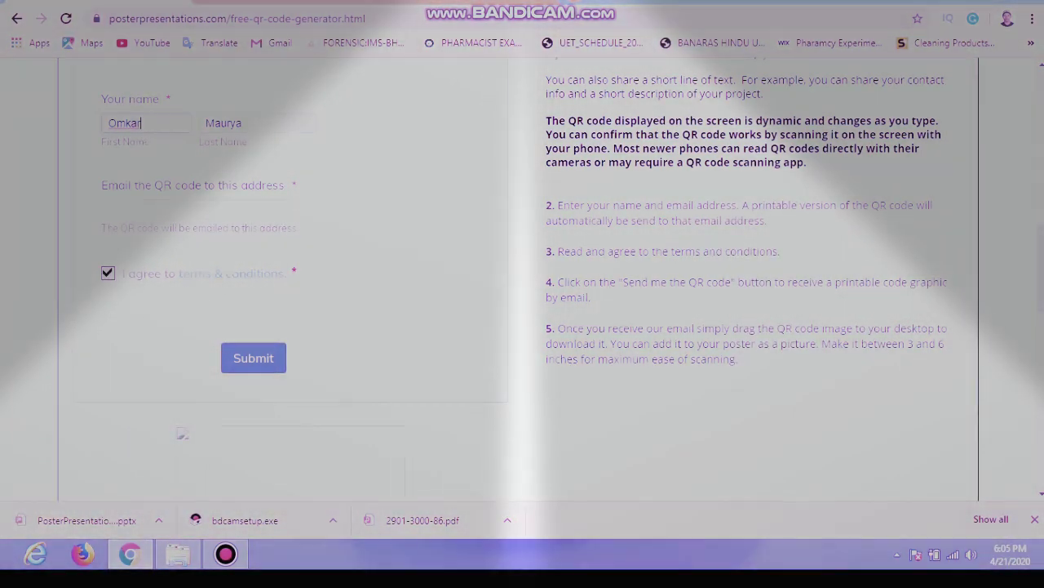
pyautogui.click(200, 209)
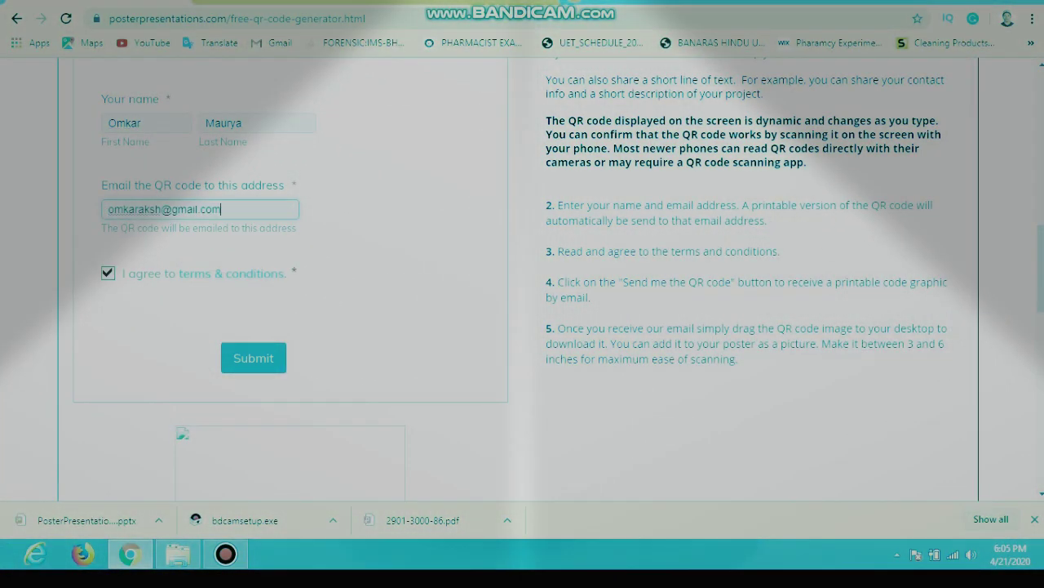
pyautogui.press('Return')
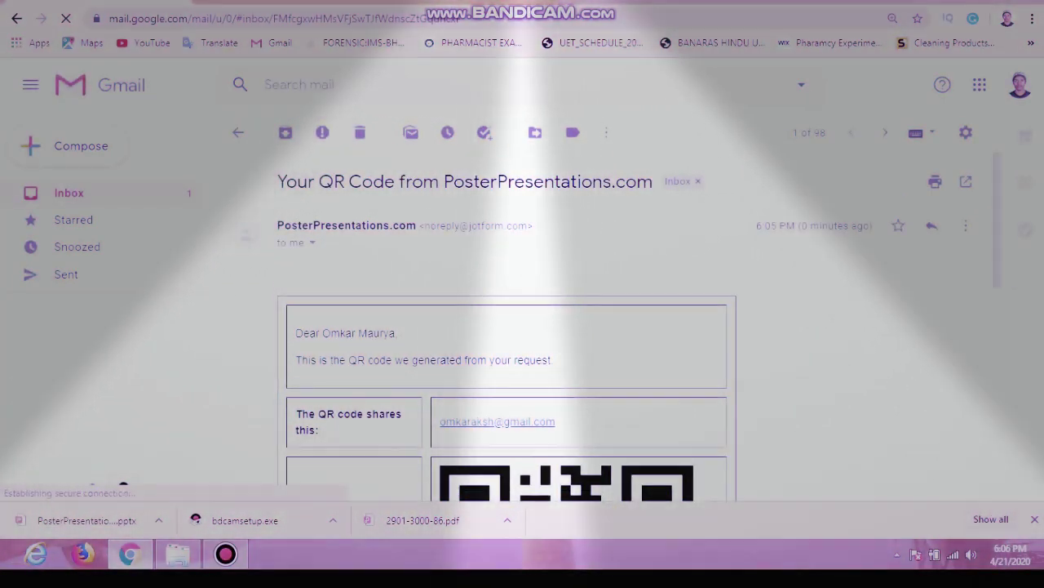
# Scroll down the PosterPresentations.com QR code email to reveal the QR image
pyautogui.scroll(-4, 506, 326)
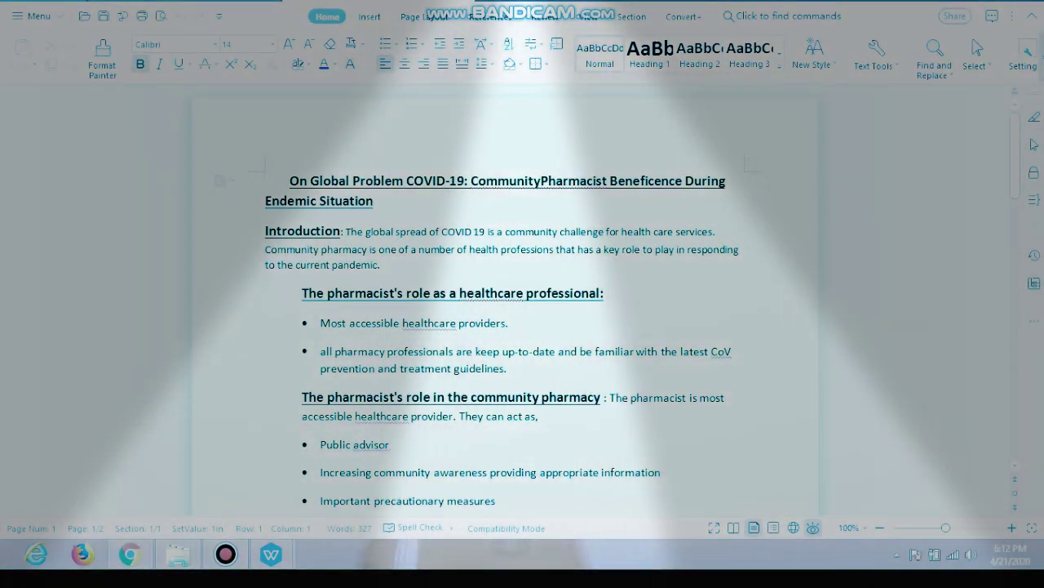
# Copy the two-line COVID-19 poster title from the Writer document into the clipboard
pyautogui.scroll(-10, 506, 302)
pyautogui.scroll(-5, 506, 302)
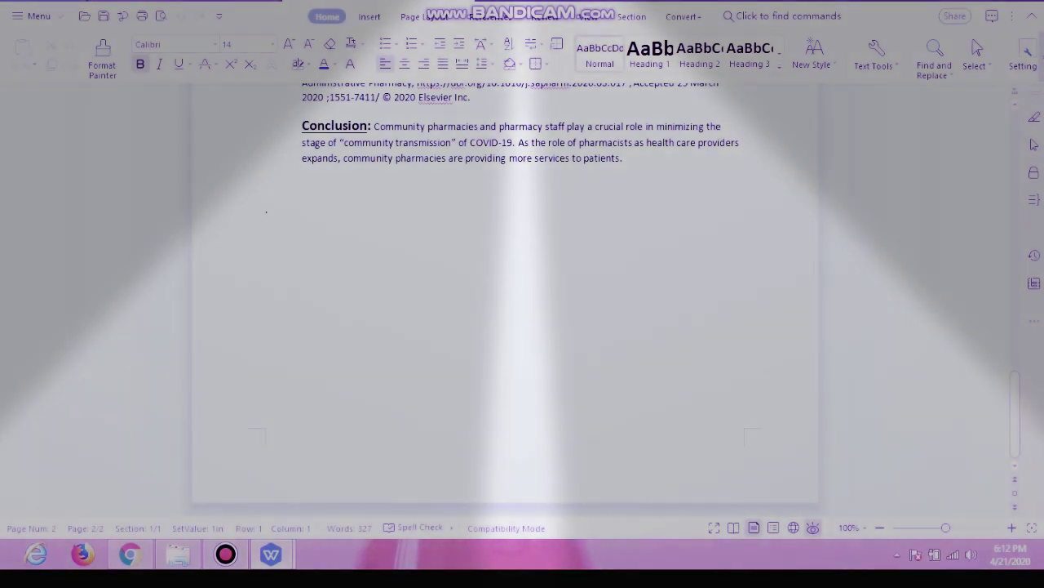
pyautogui.scroll(5, 506, 302)
pyautogui.scroll(5, 505, 302)
pyautogui.scroll(5, 505, 302)
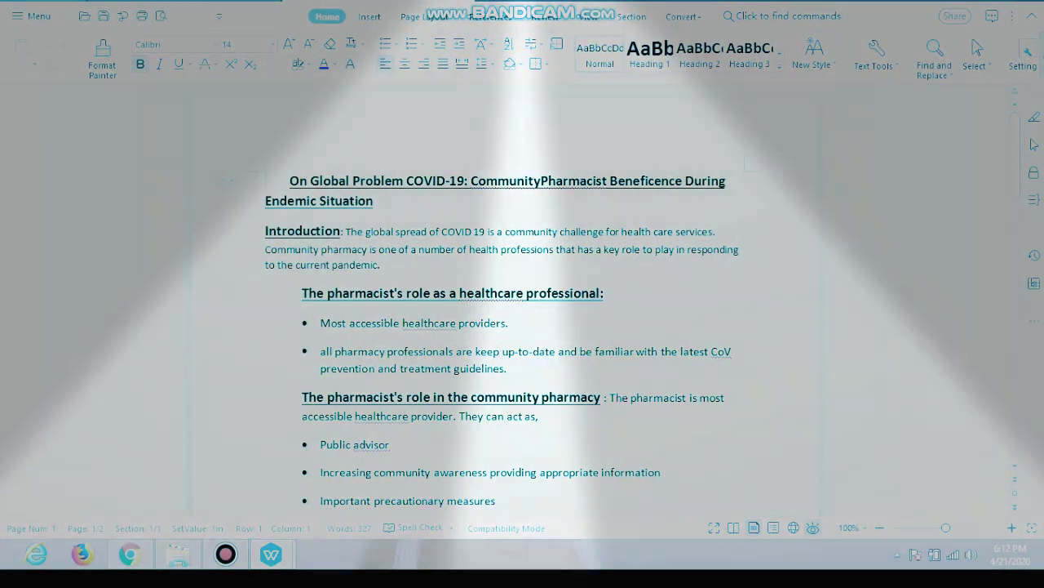
pyautogui.hotkey('ctrl', 'shift', 'Down')
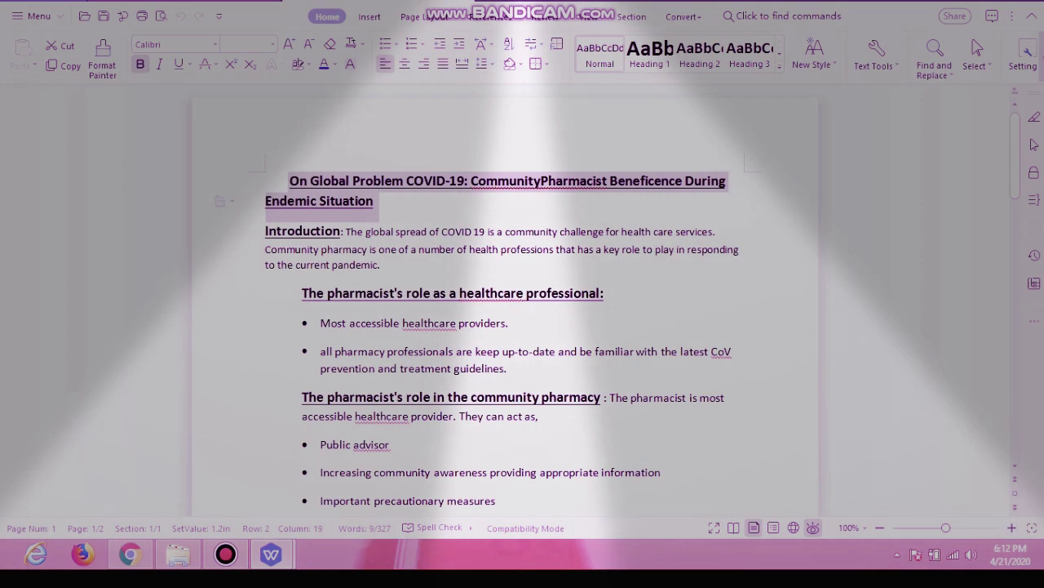
pyautogui.hotkey('ctrl', 'c')
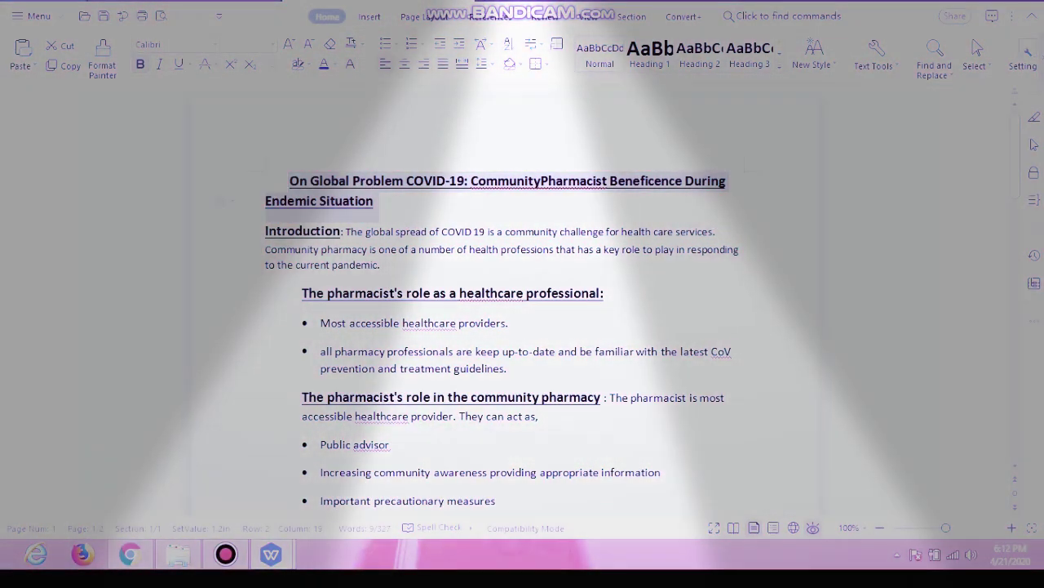
pyautogui.hotkey('ctrl', 'Tab')
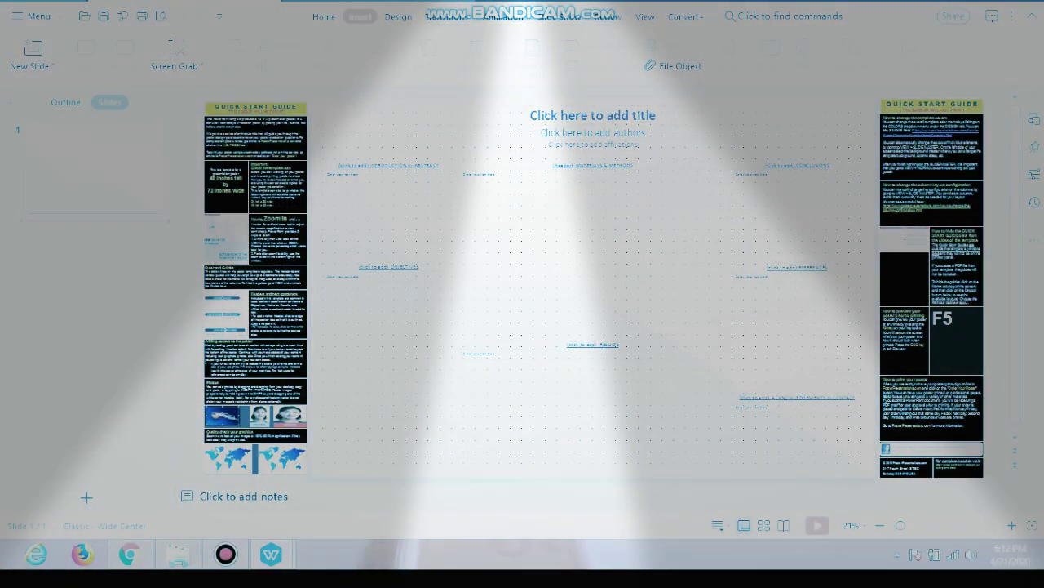
pyautogui.click(592, 115)
# Paste the COVID-19 title as the poster heading; type author names, then undo them
pyautogui.hotkey('ctrl', 'v')
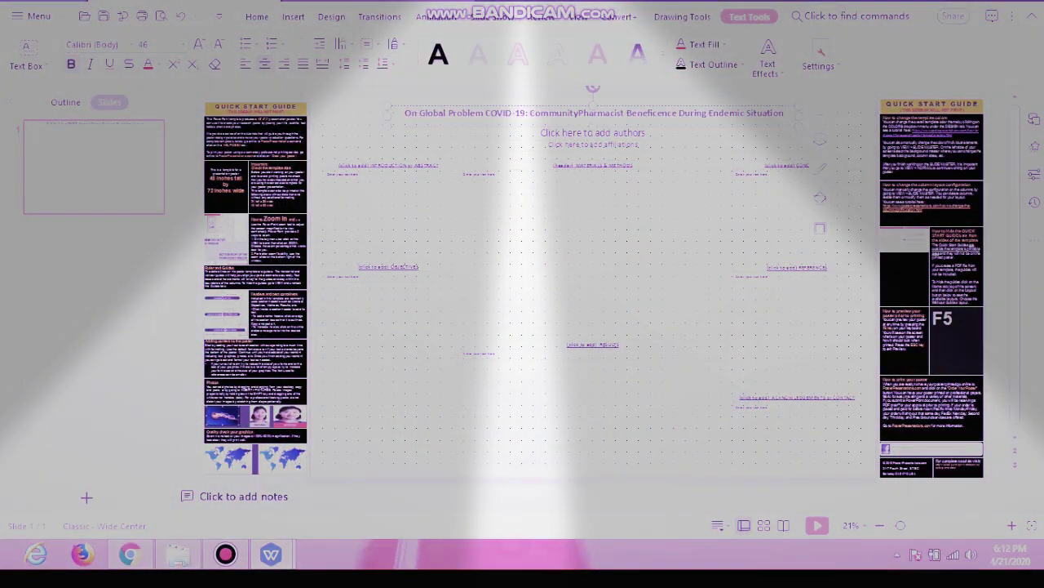
pyautogui.click(592, 132)
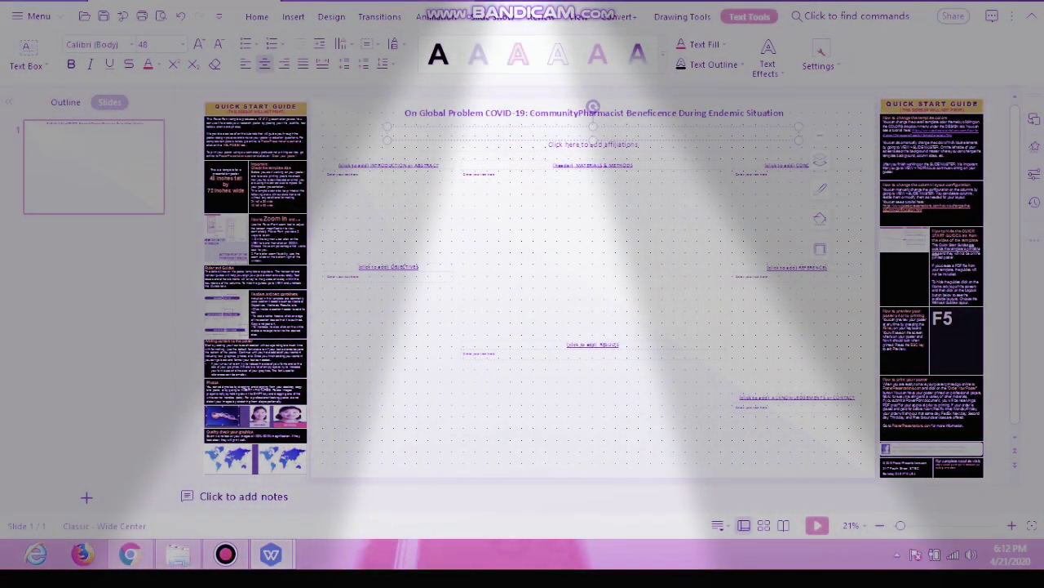
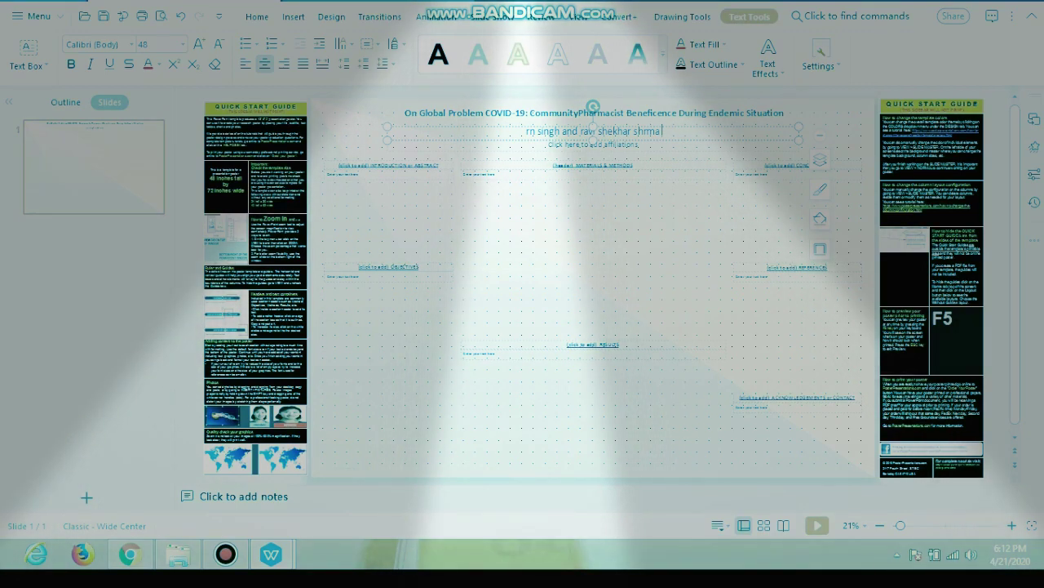
pyautogui.hotkey('ctrl', 'z')
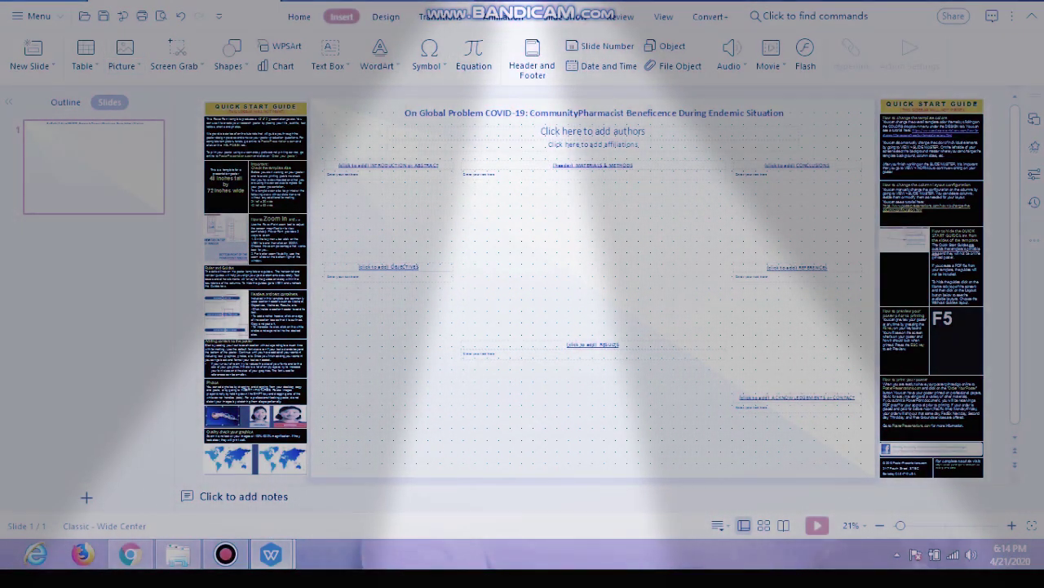
# Insert the 153-Figure6.1-1 virus figure centrally, resized to 17.00 × 9.65 in
pyautogui.click(125, 51)
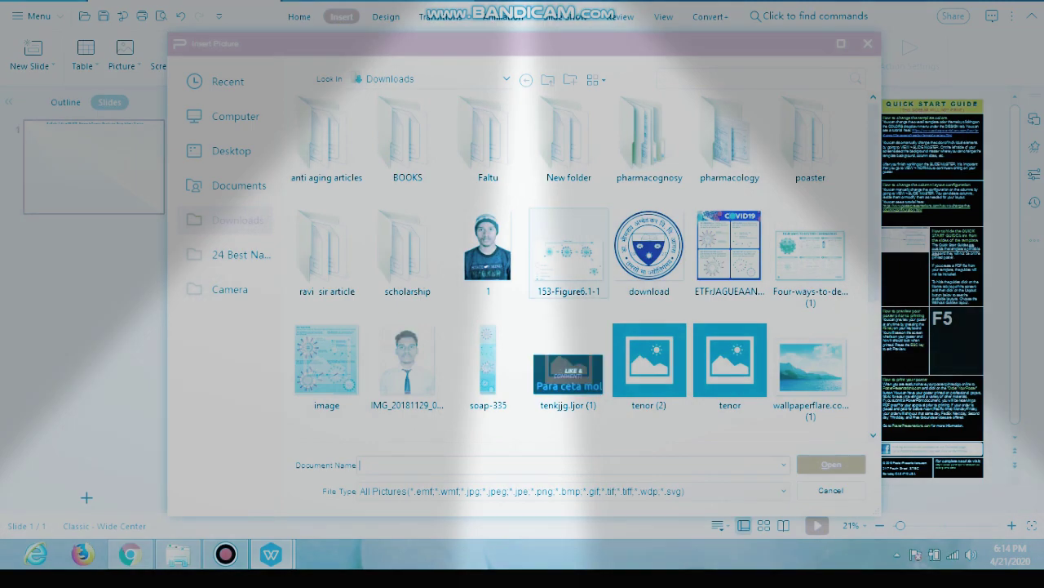
pyautogui.doubleClick(569, 249)
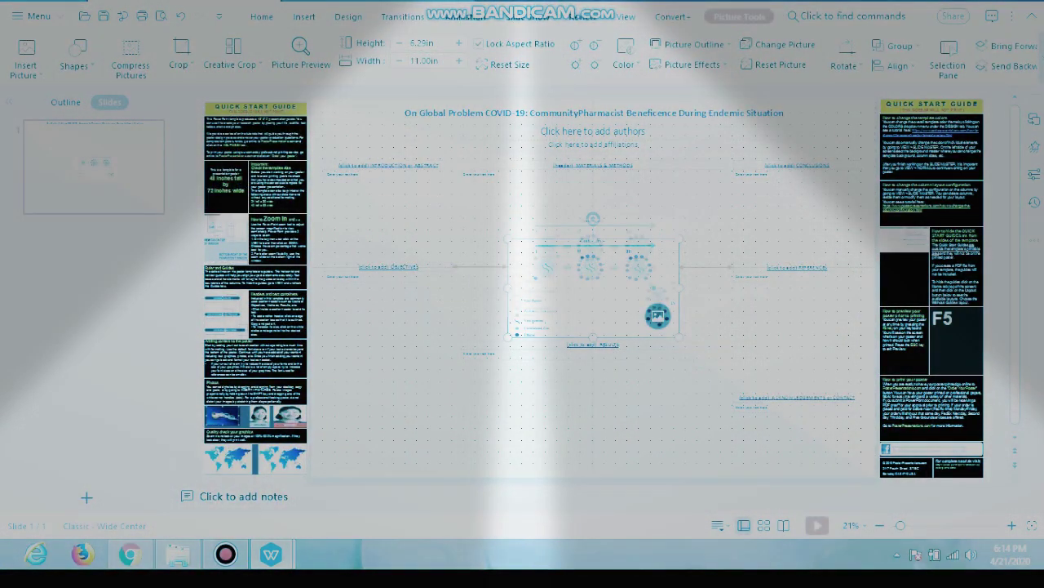
pyautogui.moveTo(592, 285); pyautogui.dragTo(593, 251)
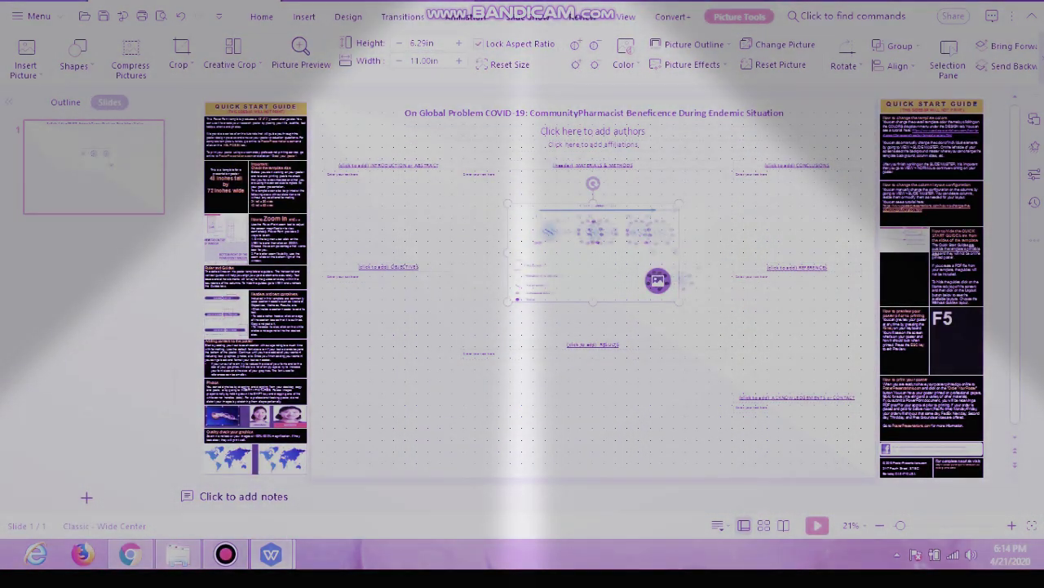
pyautogui.moveTo(679, 253); pyautogui.dragTo(726, 253)
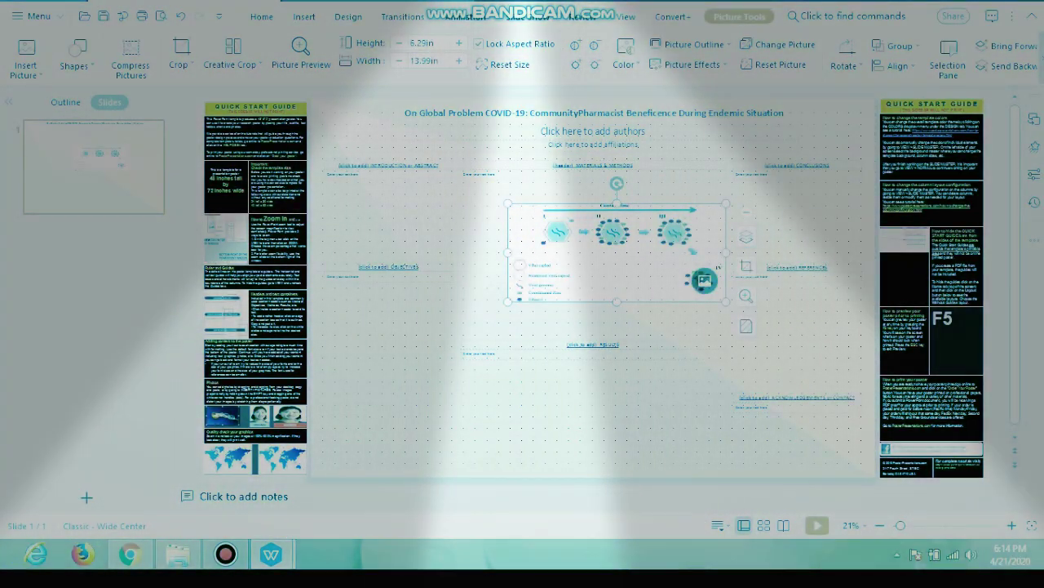
pyautogui.moveTo(617, 302); pyautogui.dragTo(617, 338)
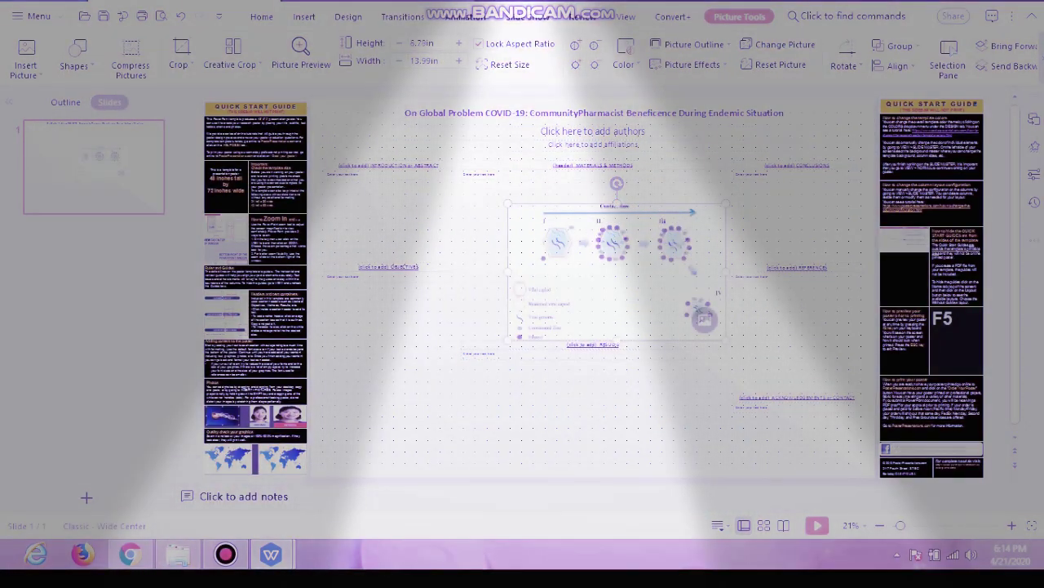
pyautogui.moveTo(693, 269); pyautogui.dragTo(646, 245)
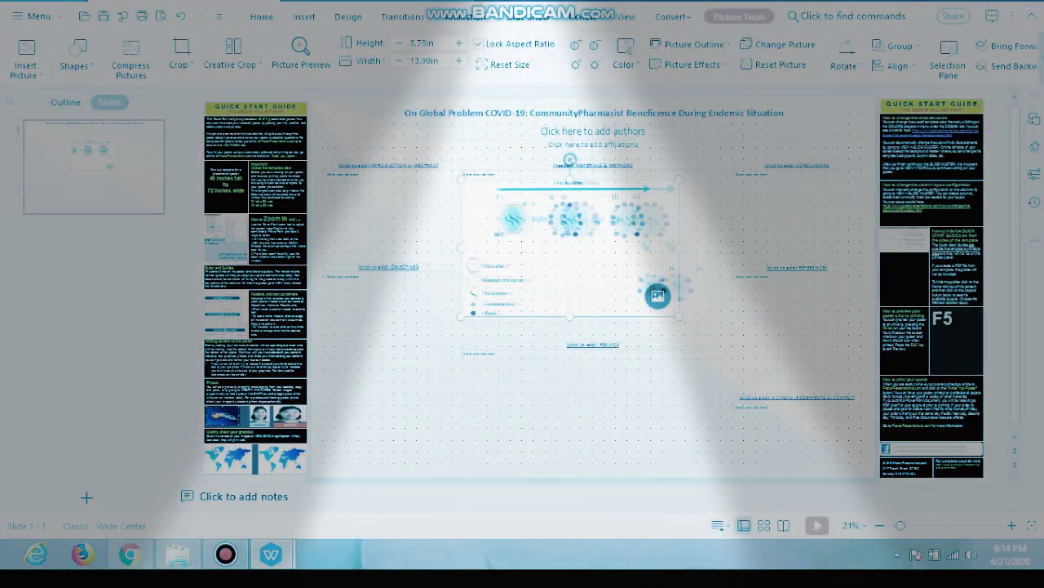
pyautogui.moveTo(678, 248); pyautogui.dragTo(727, 248)
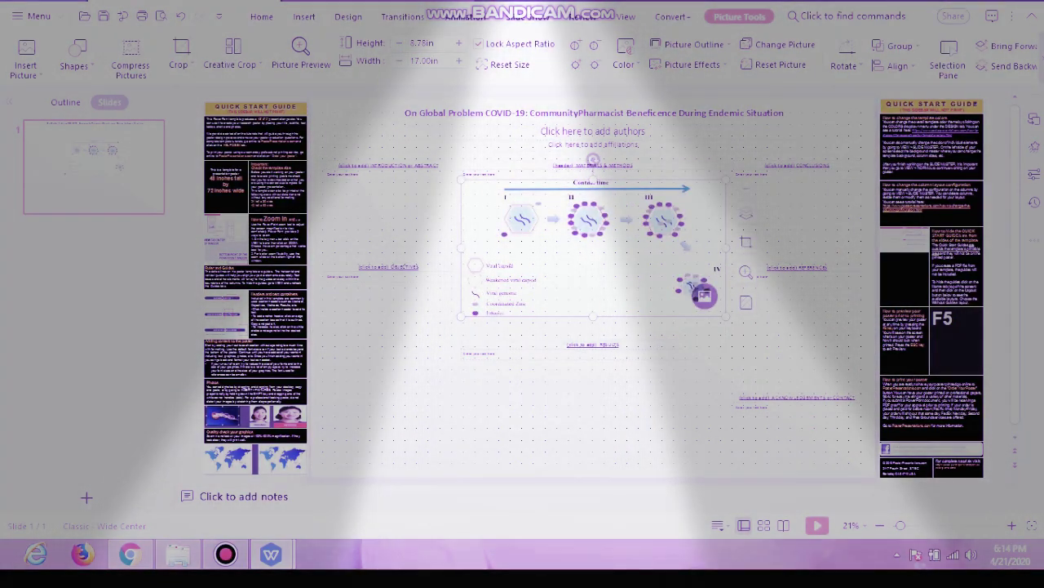
pyautogui.moveTo(594, 316); pyautogui.dragTo(593, 330)
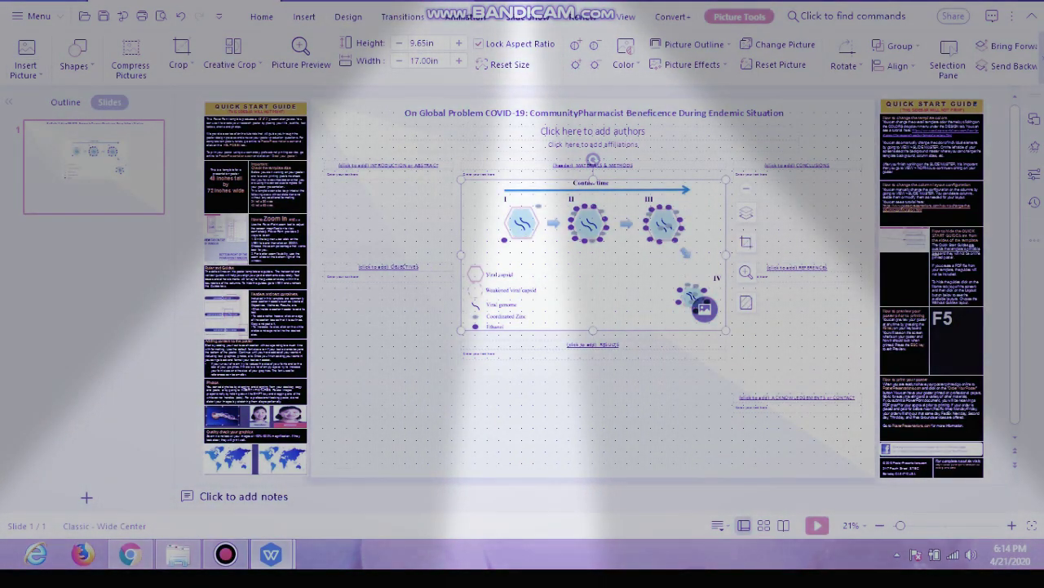
pyautogui.click(26, 57)
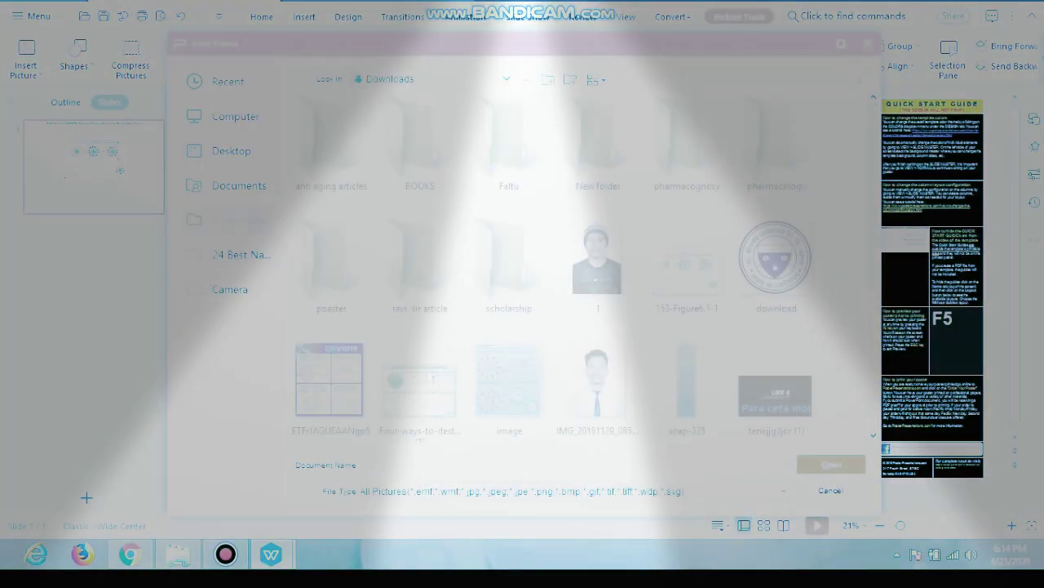
# Insert the 'download' university emblem and place it in the poster's top-right corner
pyautogui.doubleClick(776, 260)
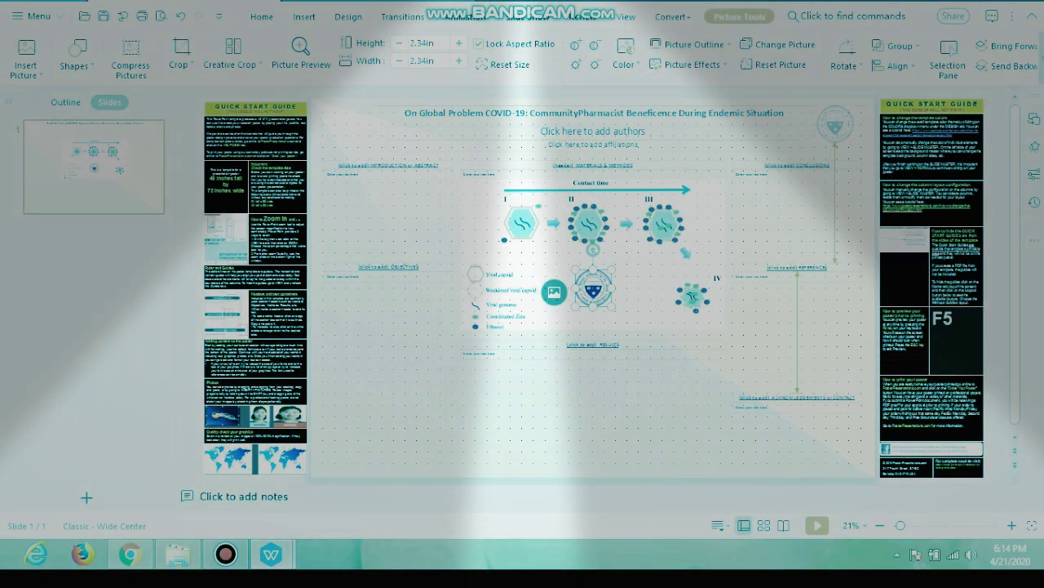
pyautogui.moveTo(834, 122); pyautogui.dragTo(834, 124)
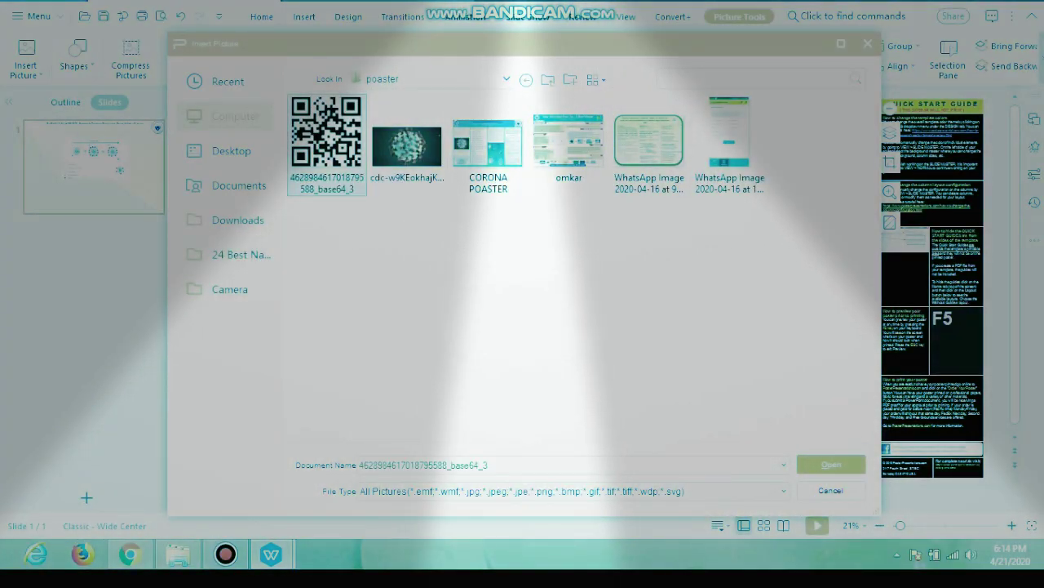
# Insert the QR code image beside the poster title and select the Introduction text box
pyautogui.press('Return')
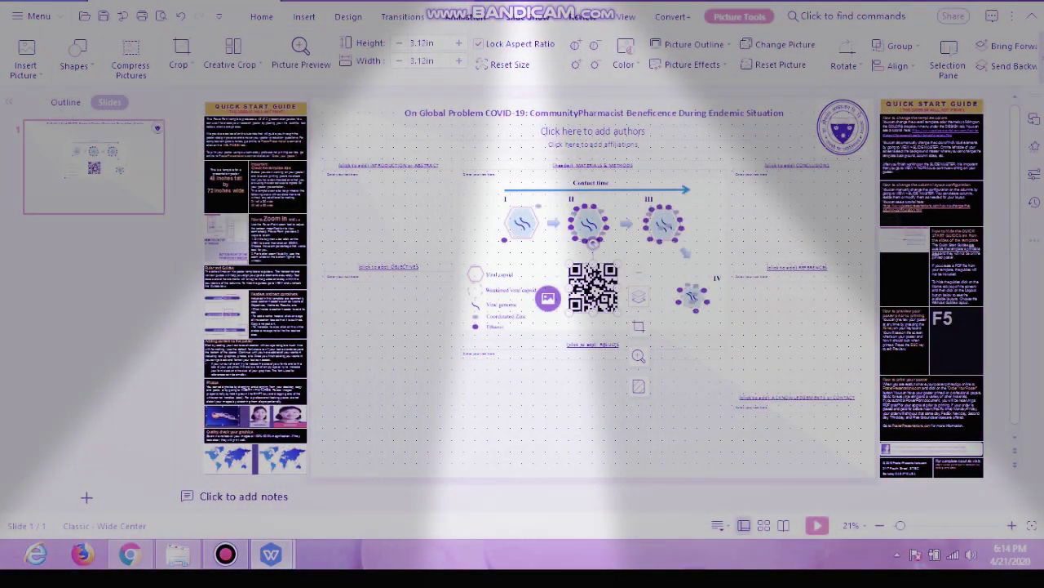
pyautogui.moveTo(587, 287); pyautogui.dragTo(343, 127)
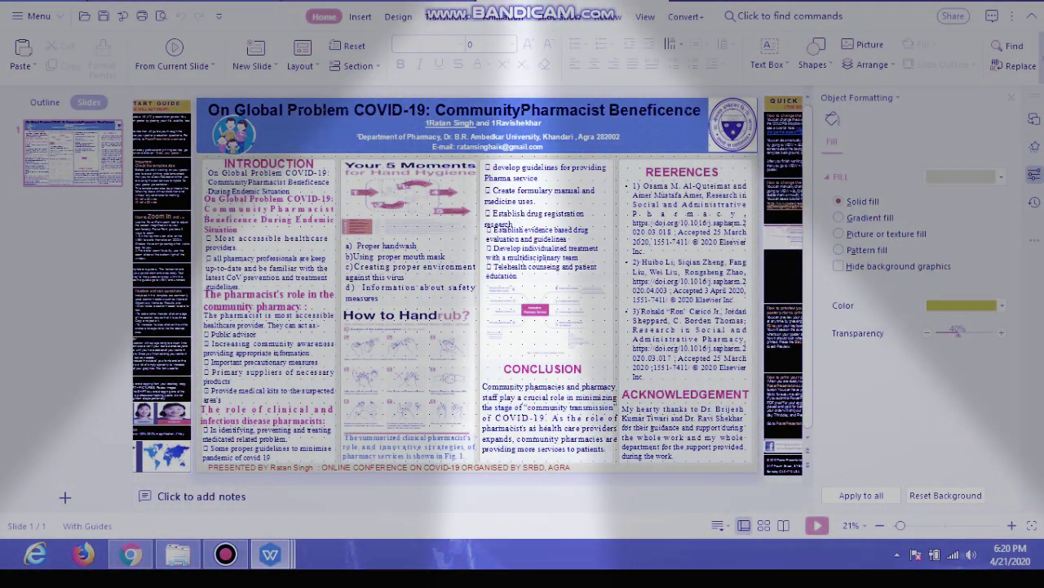
pyautogui.click(267, 173)
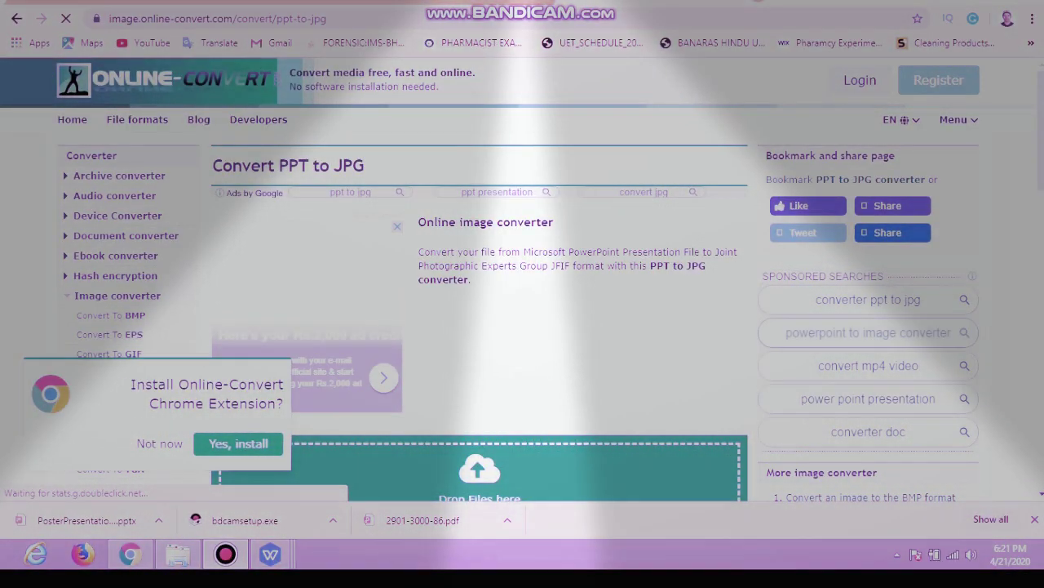
# Upload the poster PPTX from the poaster folder to Online-Convert's PPT-to-JPG converter
pyautogui.scroll(-5, 523, 277)
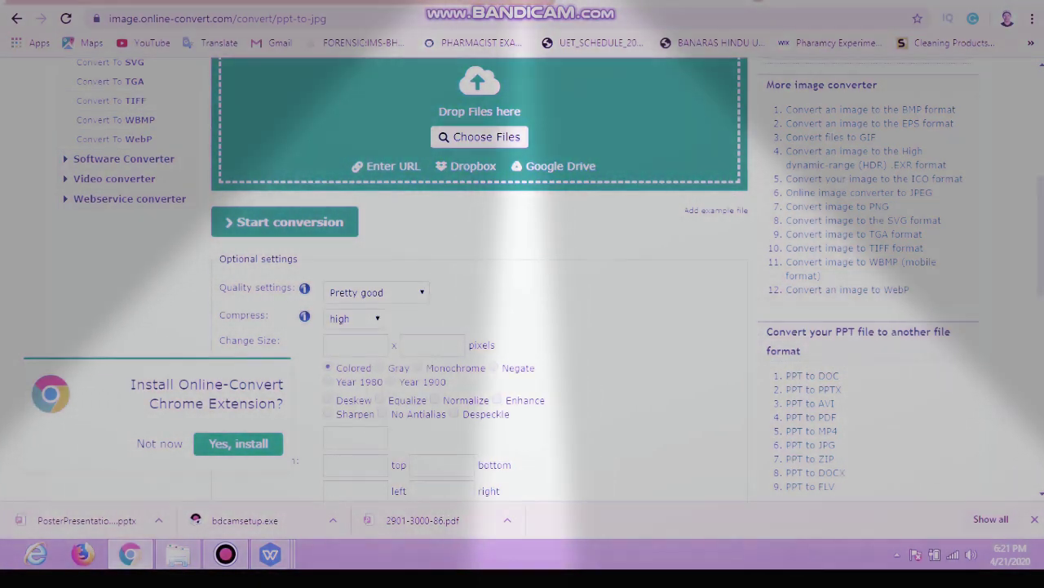
pyautogui.click(479, 137)
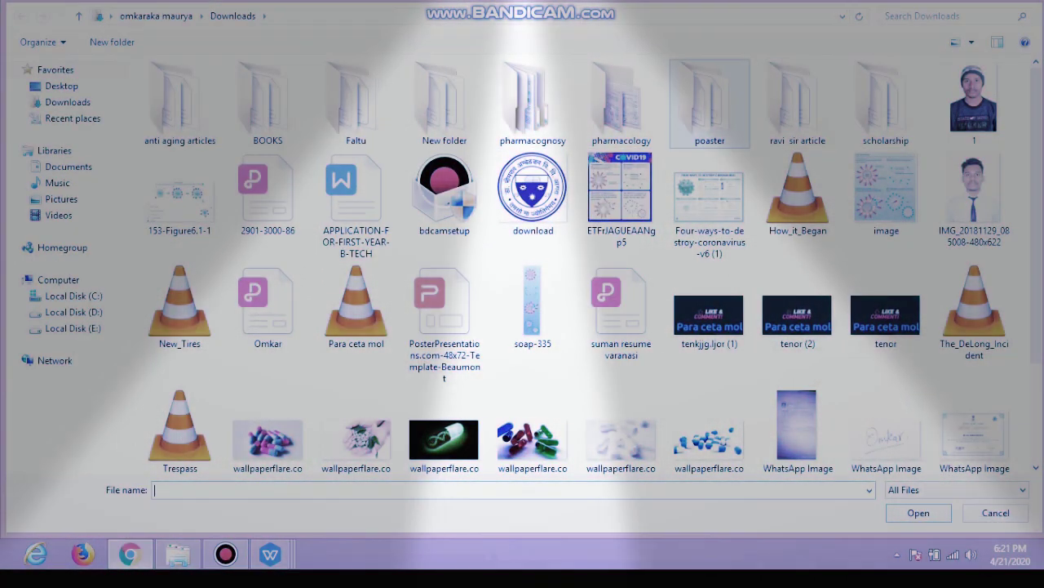
pyautogui.doubleClick(709, 102)
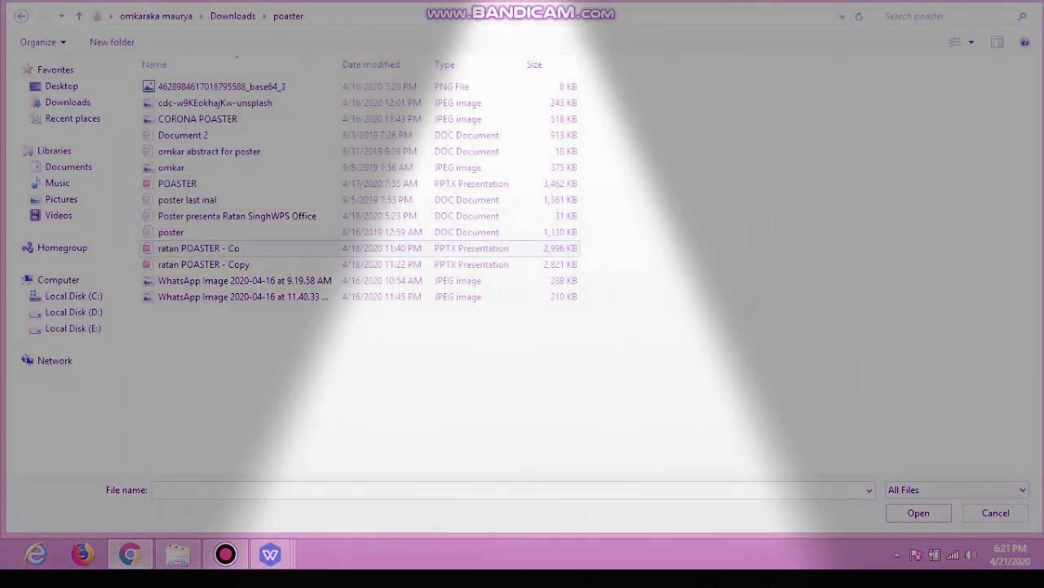
pyautogui.doubleClick(198, 247)
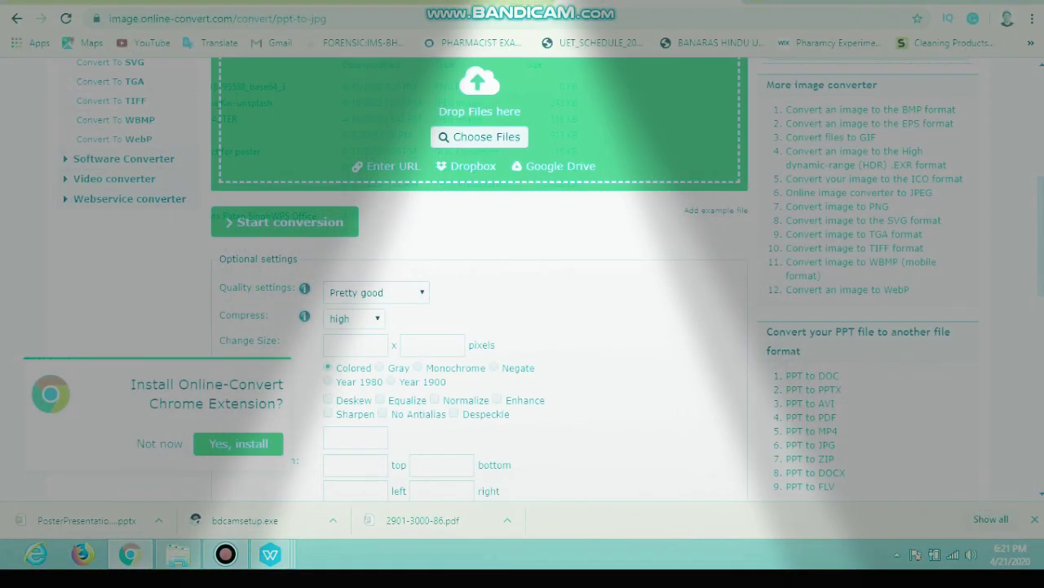